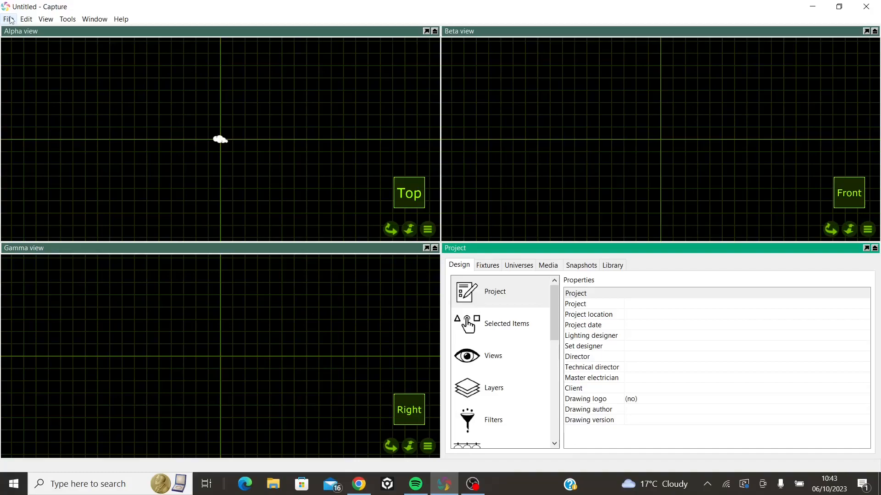
# Save the project as ACTIVE LIGHTING in the CAPTURE PDF folder
pyautogui.click(8, 20)
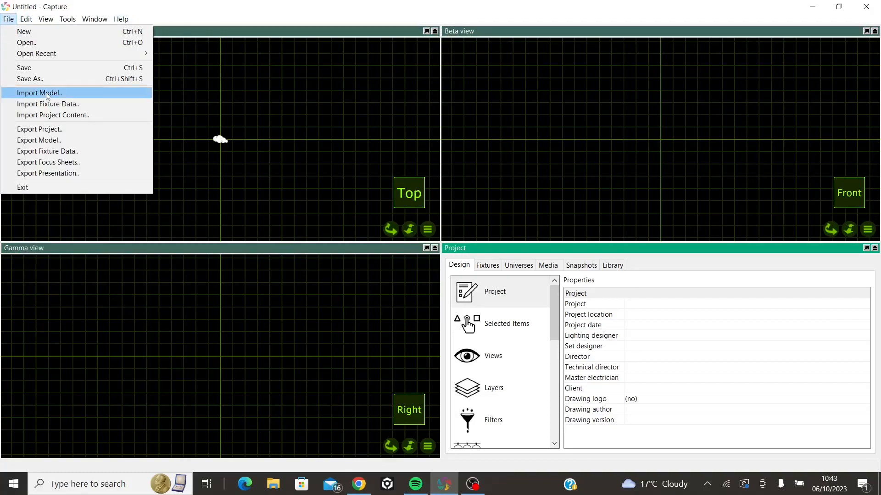
pyautogui.click(56, 82)
pyautogui.write('ACTIVE LIGHGING')
pyautogui.press('BackSpace')
pyautogui.press('BackSpace')
pyautogui.press('BackSpace')
pyautogui.press('BackSpace')
pyautogui.write('TING')
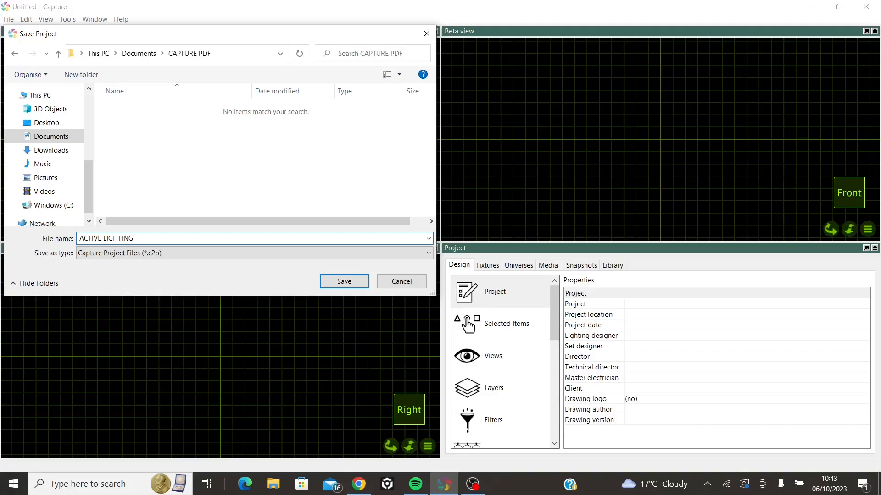
pyautogui.click(343, 285)
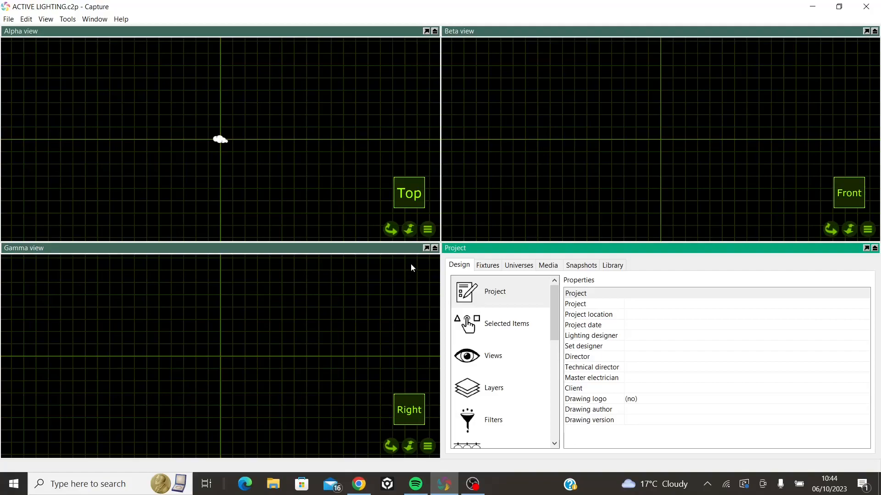
# Switch the Gamma view from wireframe to Live rendering
pyautogui.click(428, 445)
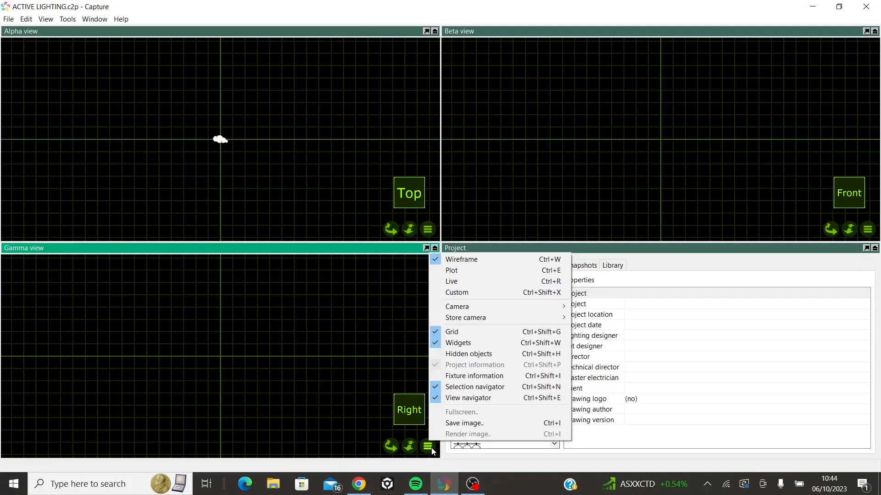
pyautogui.click(474, 282)
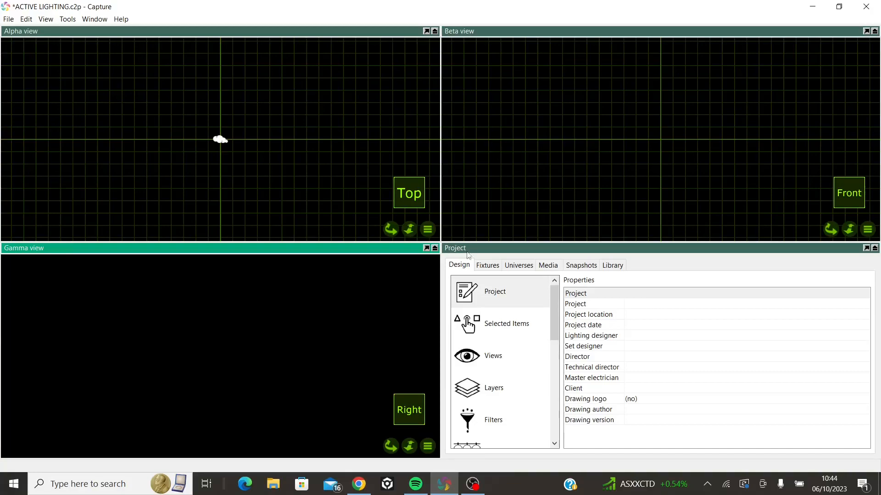
# Filter the library's truss category by GEN and browse the Generic parts
pyautogui.click(612, 269)
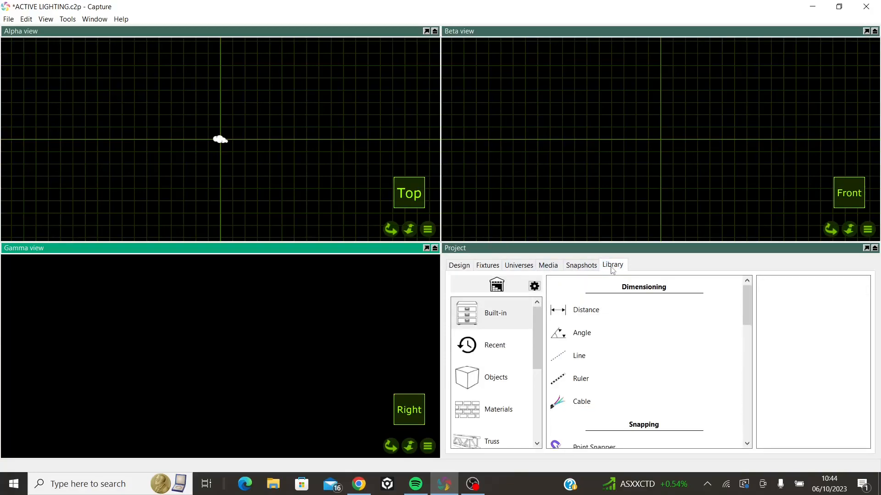
pyautogui.scroll(-1, 469, 385)
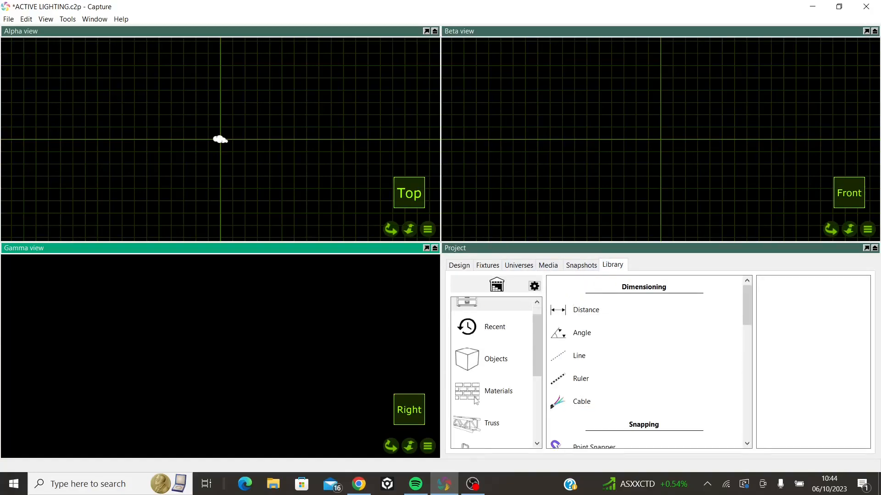
pyautogui.click(504, 429)
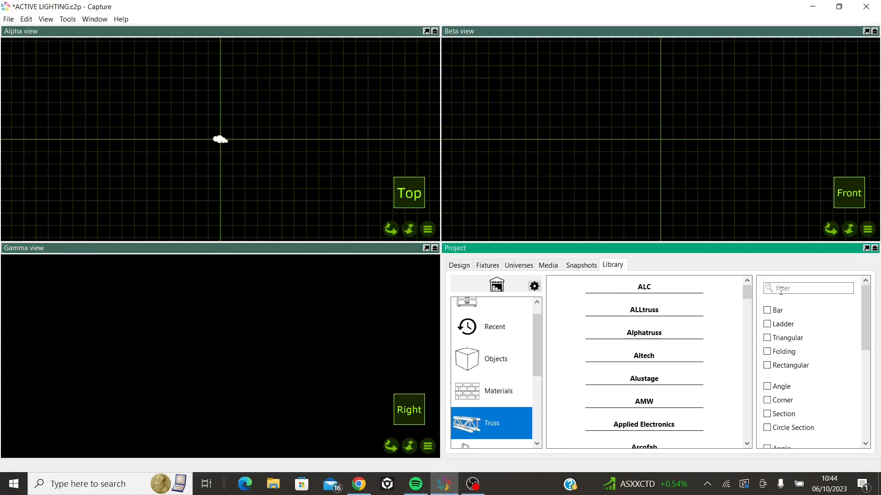
pyautogui.click(808, 288)
pyautogui.write('GEN')
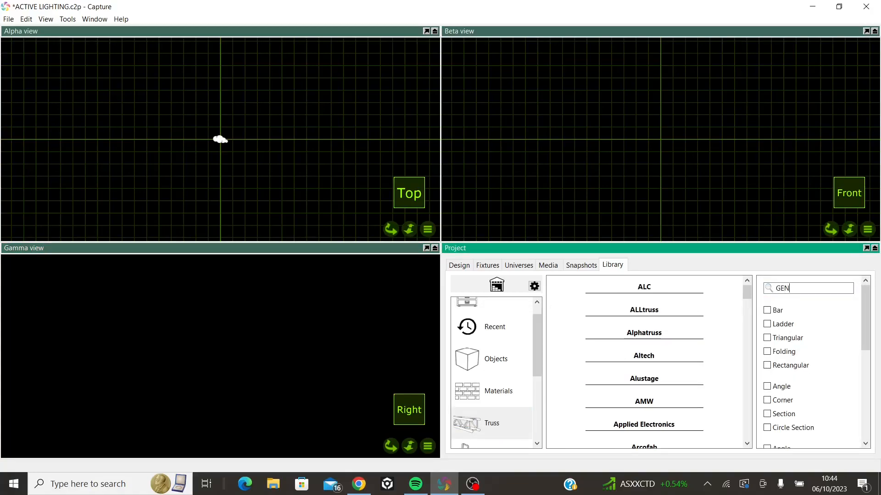
pyautogui.click(686, 290)
pyautogui.scroll(-2, 652, 367)
pyautogui.scroll(1, 643, 393)
pyautogui.scroll(-2, 638, 408)
pyautogui.scroll(-2, 638, 406)
pyautogui.scroll(5, 642, 389)
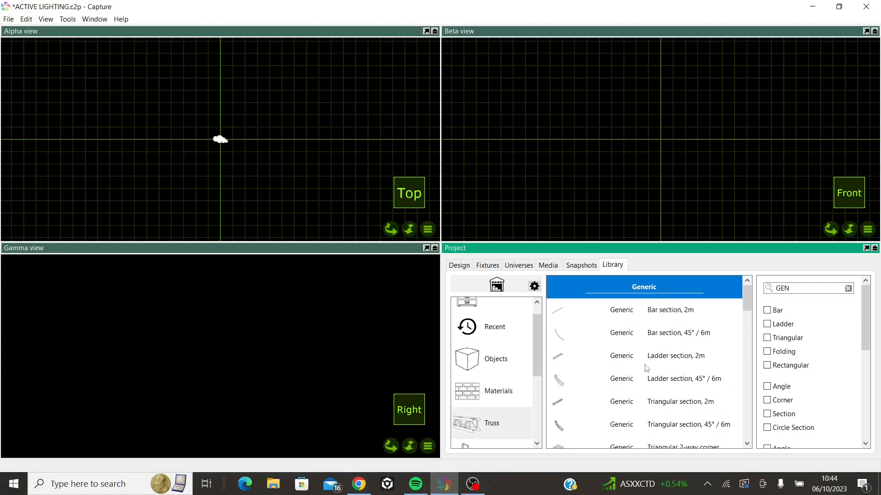
# Limit the truss list to Rectangular parts and place a Generic Rectangular section, 2m, on the centre line in the Beta view
pyautogui.click(670, 287)
pyautogui.click(639, 313)
pyautogui.click(638, 308)
pyautogui.click(640, 293)
pyautogui.click(792, 367)
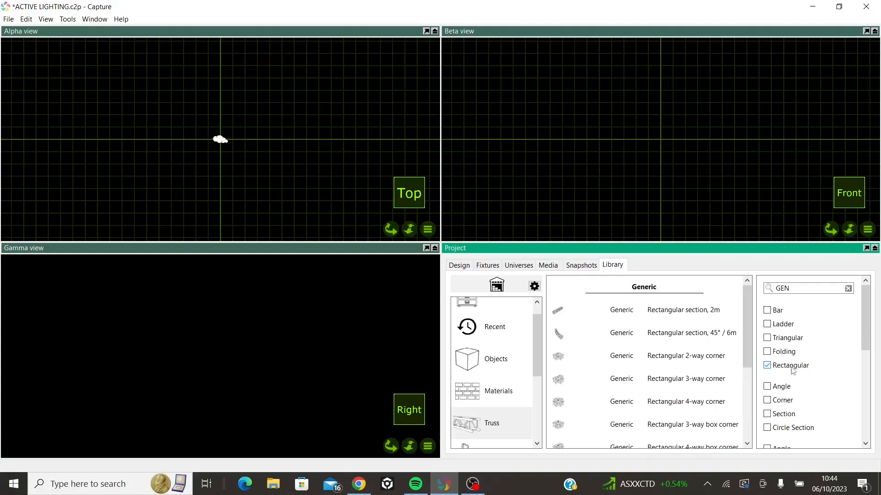
pyautogui.click(695, 312)
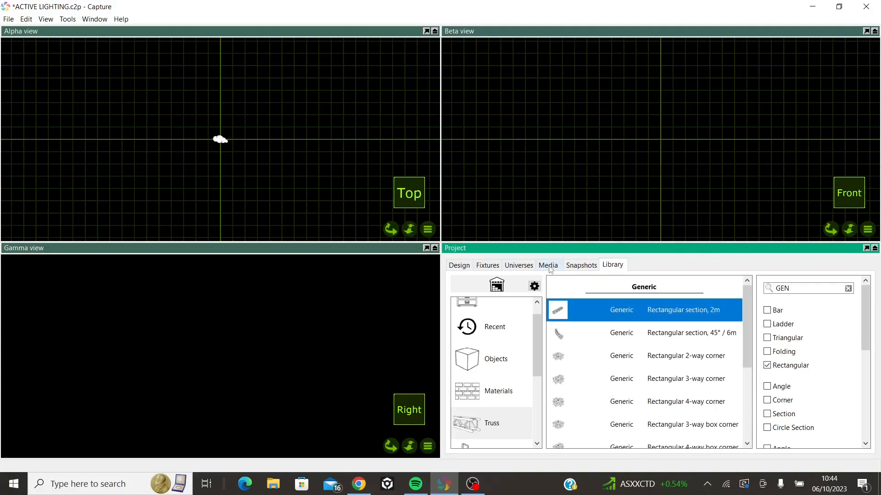
pyautogui.moveTo(602, 306); pyautogui.dragTo(662, 118)
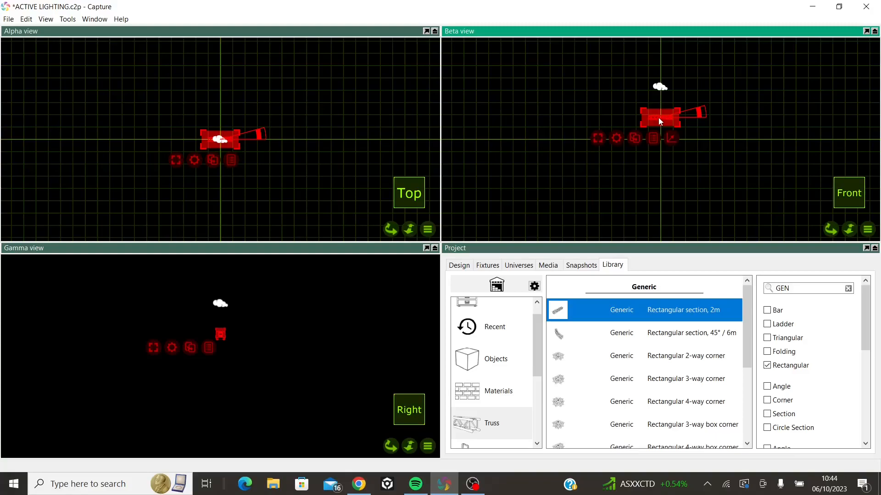
# Examine the placed truss section up close and at an angle in the Beta view, and swing the camera back to the front
pyautogui.scroll(5, 659, 115)
pyautogui.scroll(-2, 661, 118)
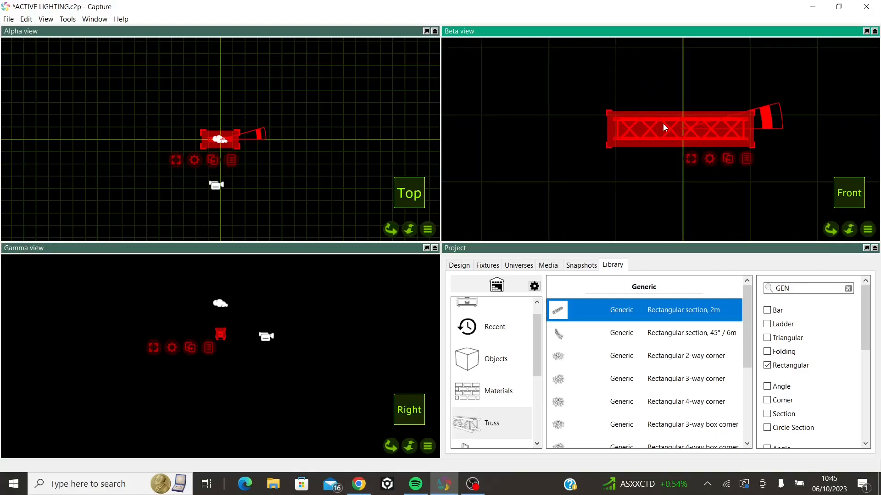
pyautogui.moveTo(751, 134); pyautogui.dragTo(719, 162, button='middle')
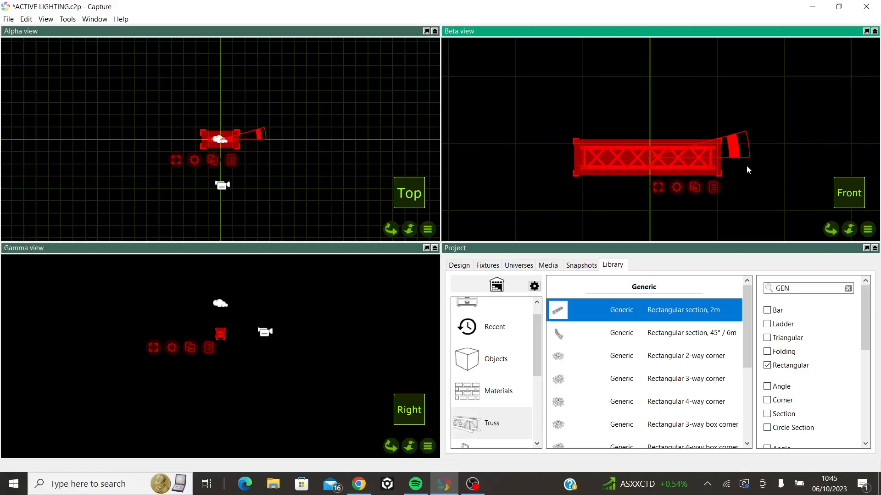
pyautogui.moveTo(756, 100)
pyautogui.mouseDown(button='middle')
pyautogui.moveTo(782, 51)
pyautogui.moveTo(738, 85)
pyautogui.moveTo(742, 110)
pyautogui.mouseUp(button='middle')
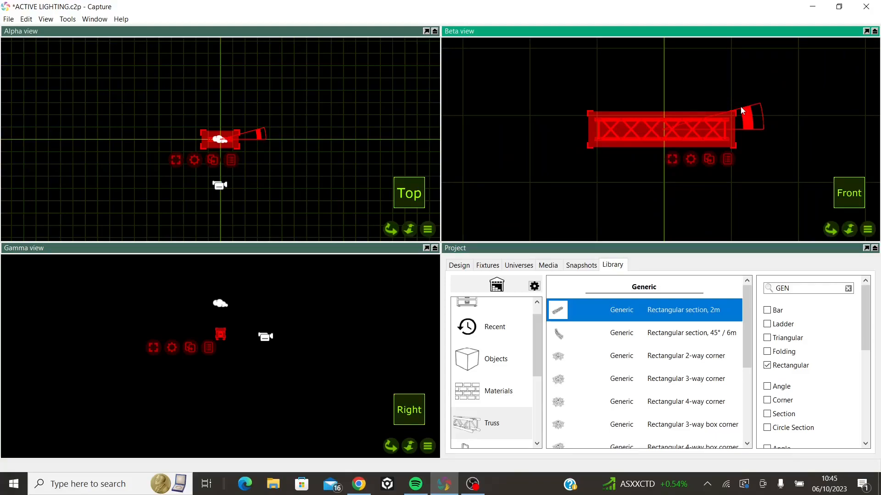
pyautogui.moveTo(716, 89); pyautogui.dragTo(625, 138, button='middle')
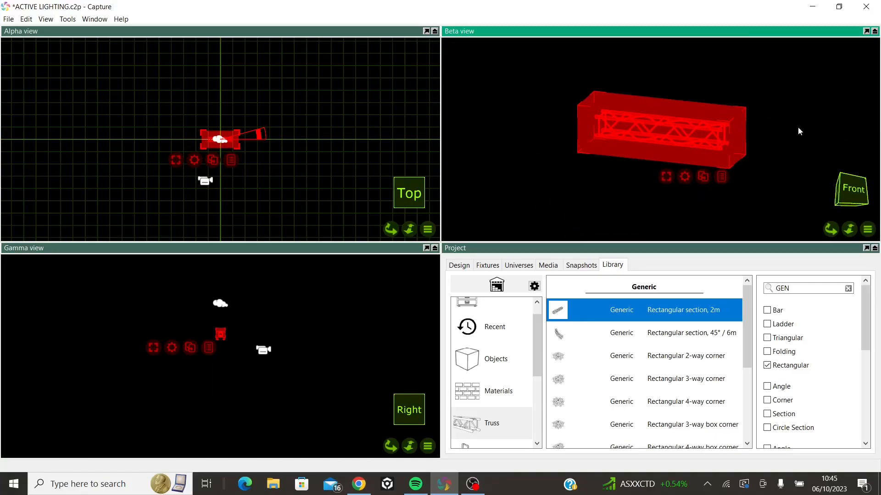
pyautogui.click(868, 230)
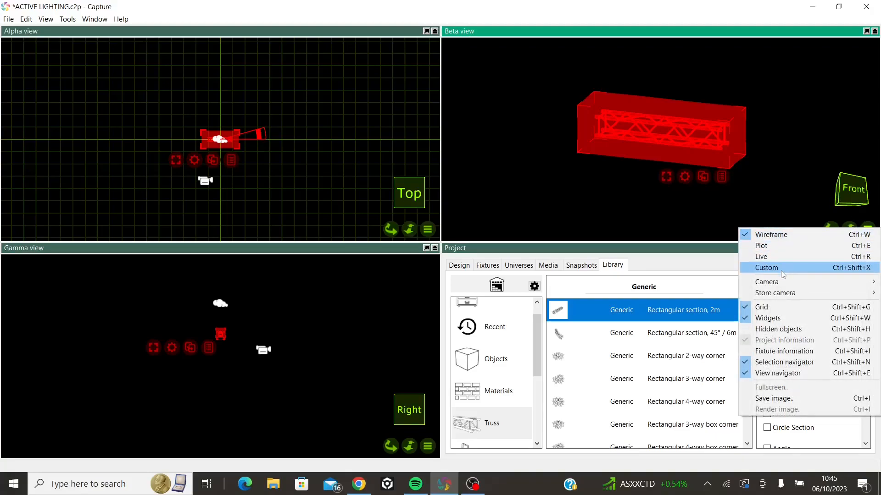
pyautogui.moveTo(780, 282)
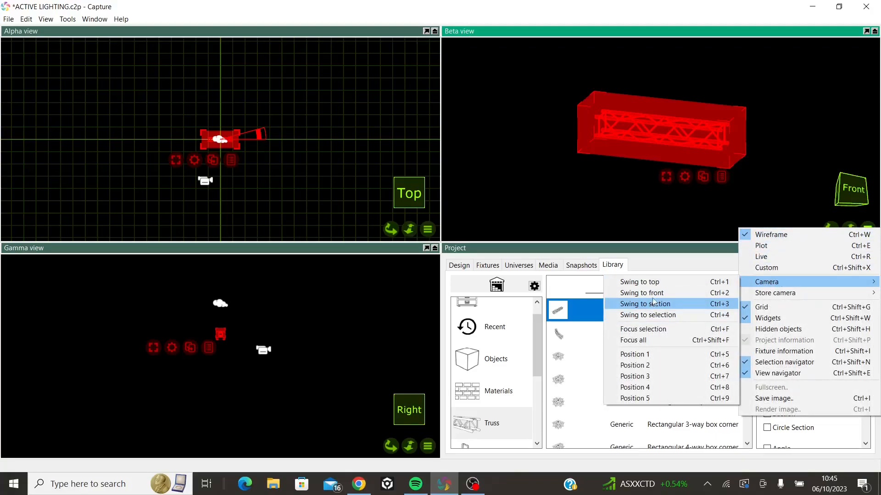
pyautogui.click(651, 293)
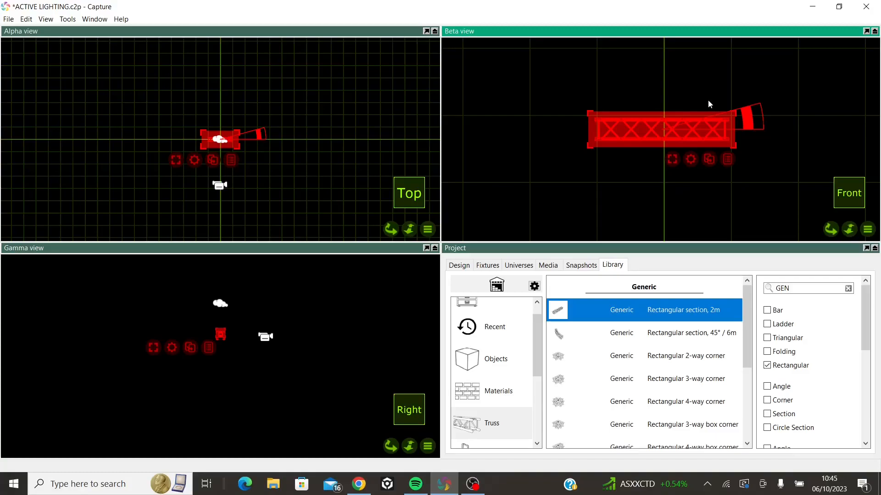
# Set the selected truss section's pipe length to 3 m
pyautogui.press('Return')
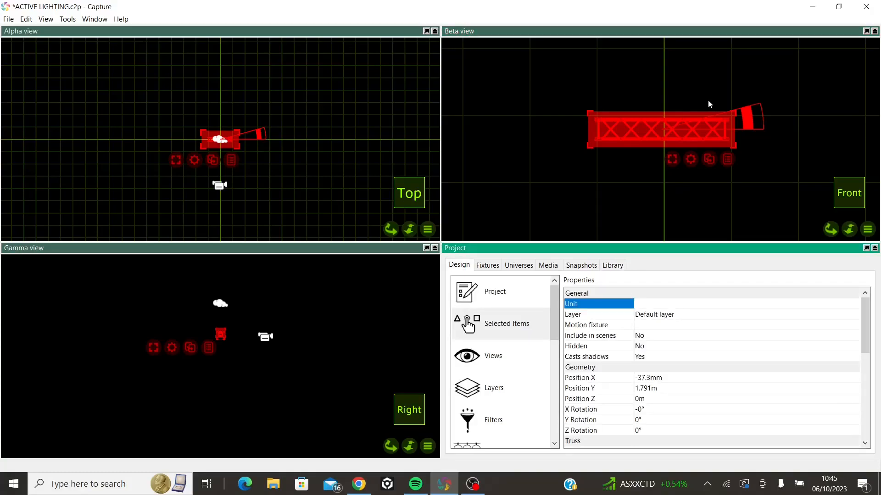
pyautogui.scroll(1, 741, 192)
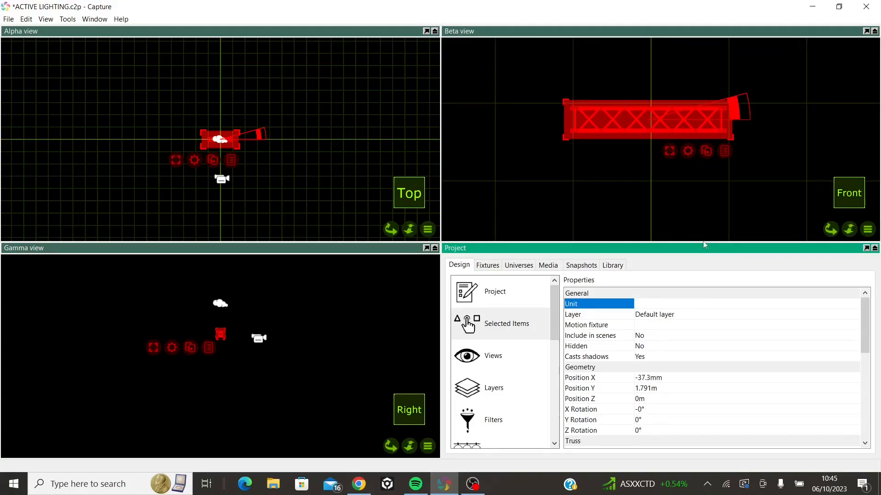
pyautogui.moveTo(726, 110); pyautogui.dragTo(723, 57)
pyautogui.scroll(-5, 687, 374)
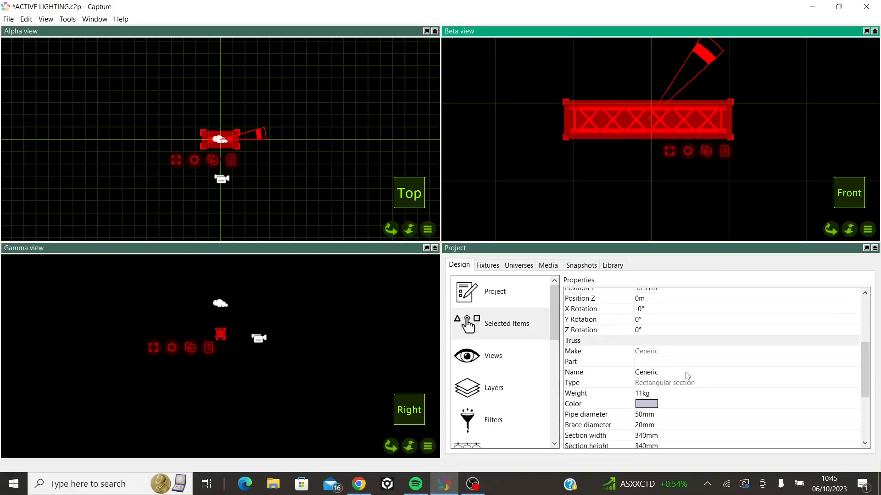
pyautogui.scroll(-1, 686, 375)
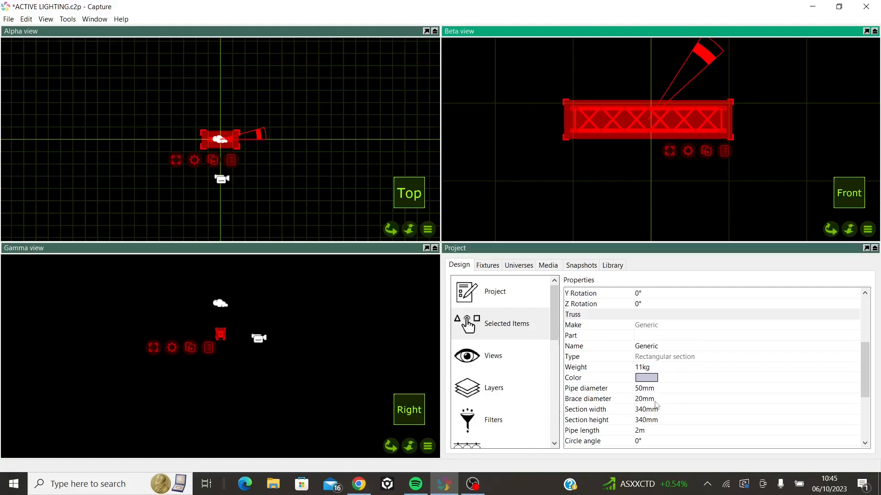
pyautogui.click(645, 431)
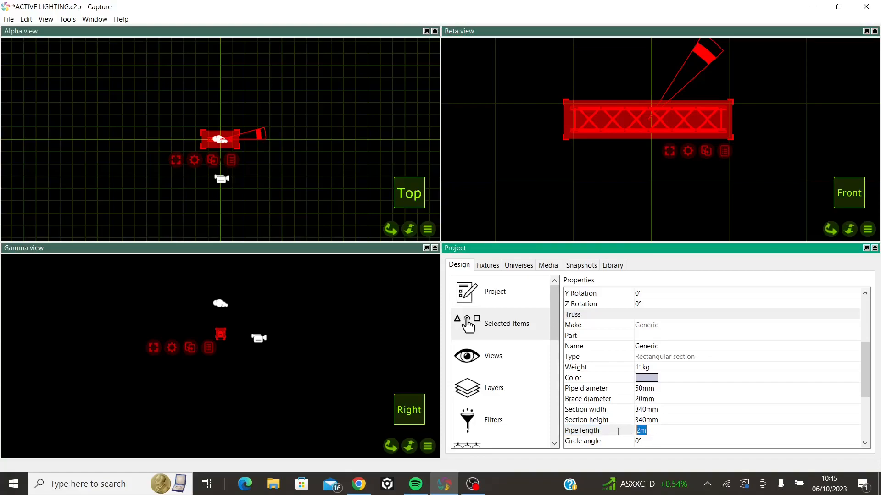
pyautogui.write('3')
pyautogui.press('Return')
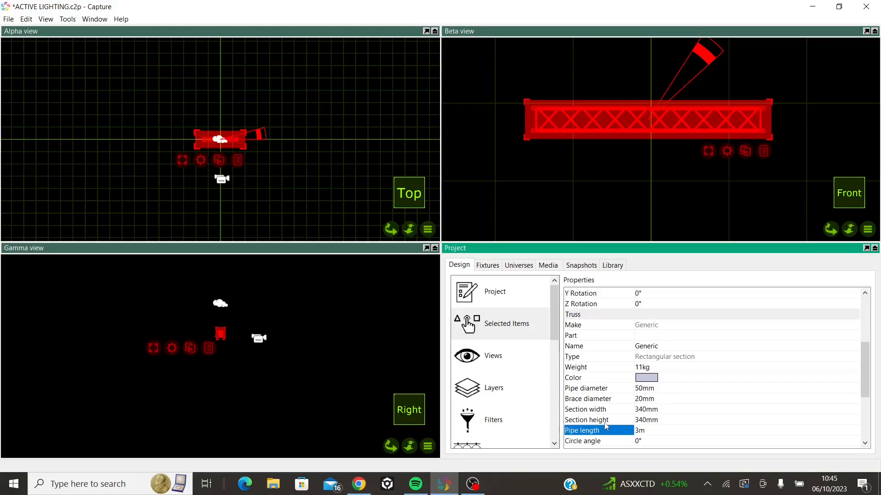
# Filter the truss library to corners and attach a Generic Rectangular 2-way corner to the left end of the truss in the Beta view
pyautogui.click(613, 266)
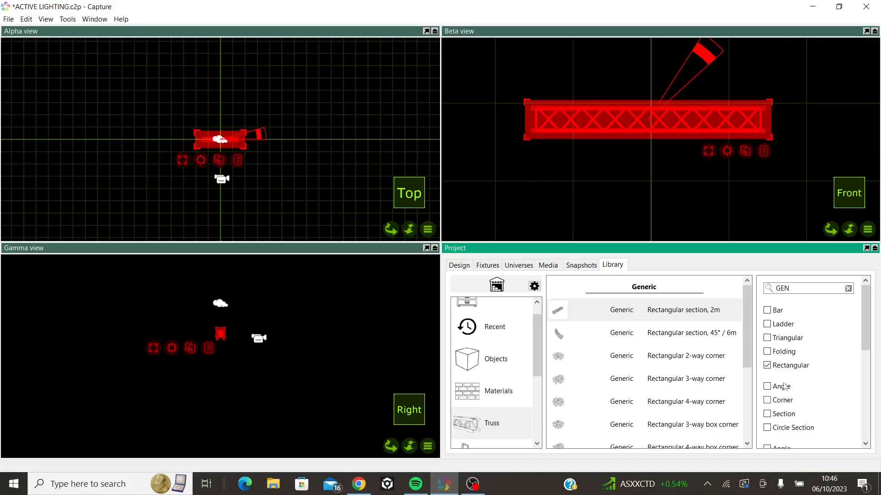
pyautogui.click(767, 400)
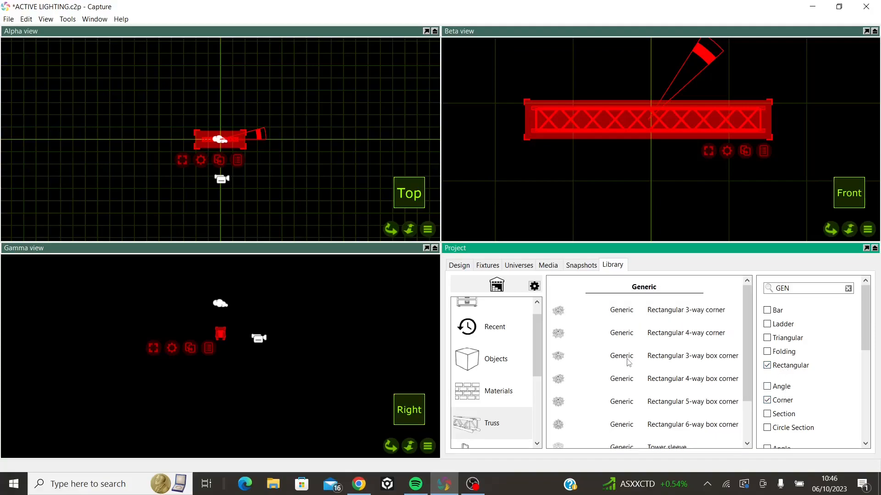
pyautogui.scroll(-2, 646, 352)
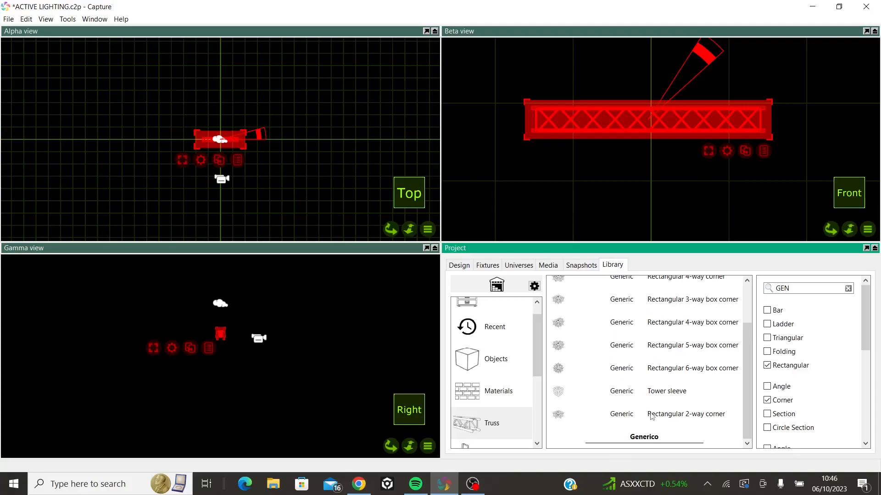
pyautogui.click(670, 415)
pyautogui.moveTo(703, 420); pyautogui.dragTo(513, 133)
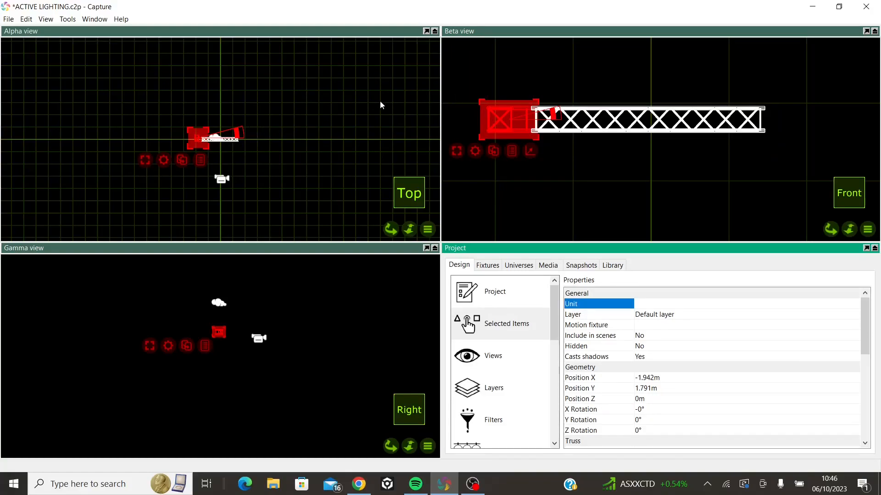
# Turn the corner piece upright in the Beta view's right-side view and set its X Rotation to -90°
pyautogui.moveTo(643, 159); pyautogui.dragTo(750, 161, button='right')
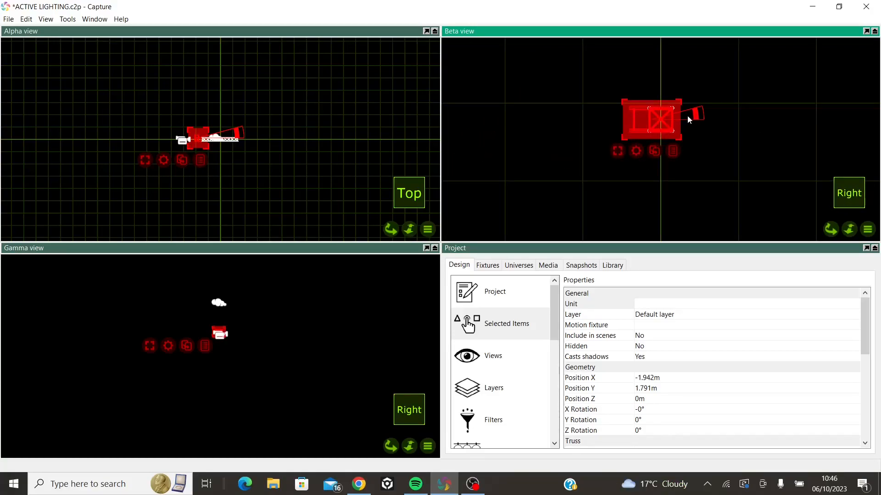
pyautogui.moveTo(695, 114); pyautogui.dragTo(644, 73)
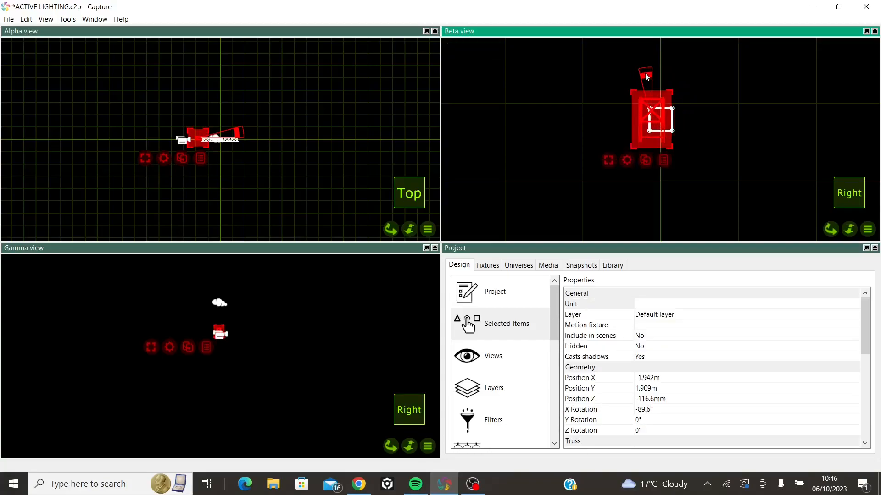
pyautogui.click(653, 410)
pyautogui.click(654, 409)
pyautogui.write('-90')
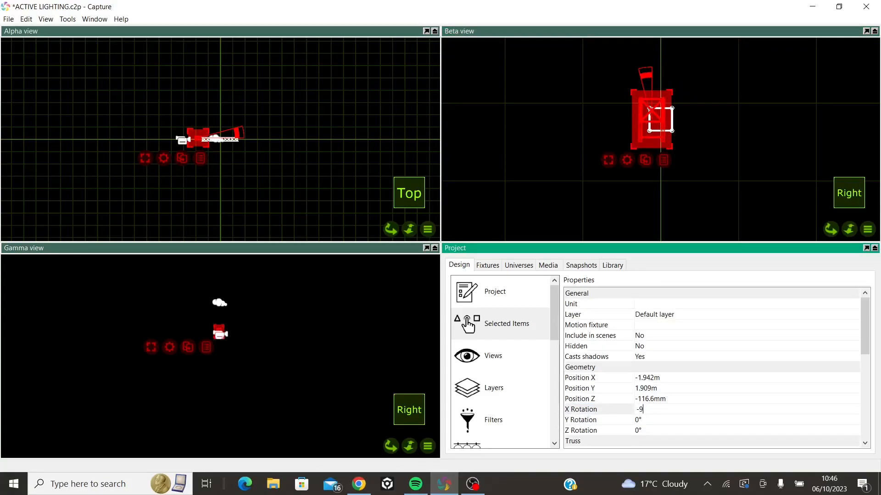
pyautogui.press('Return')
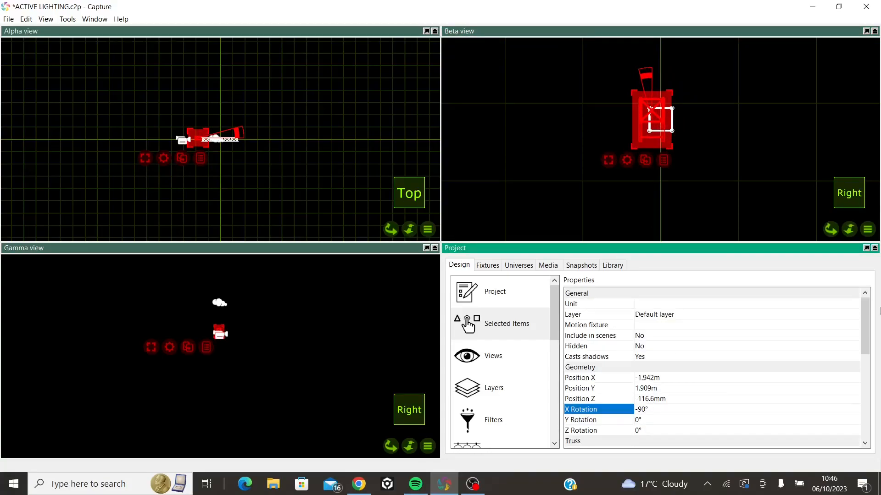
# Swing the Beta view's camera to the front and snap the 2-way corner onto the left end of the truss
pyautogui.click(867, 230)
pyautogui.moveTo(803, 289)
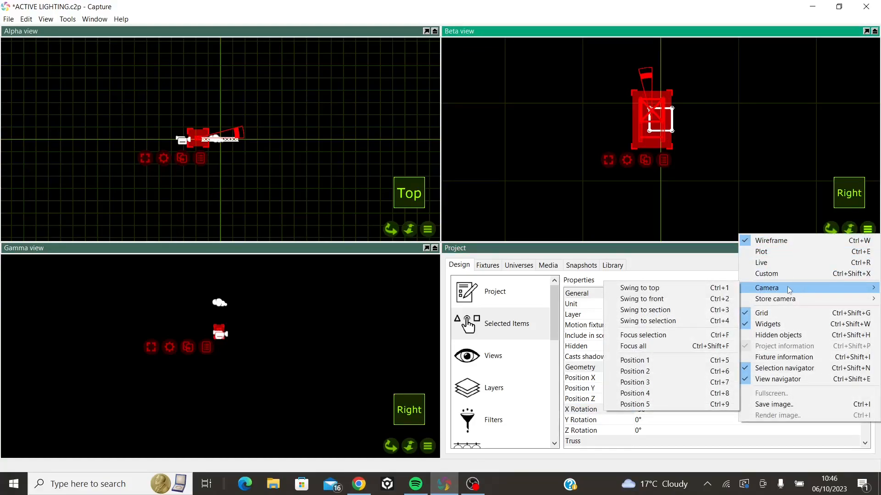
pyautogui.click(647, 246)
pyautogui.moveTo(506, 108); pyautogui.dragTo(596, 124)
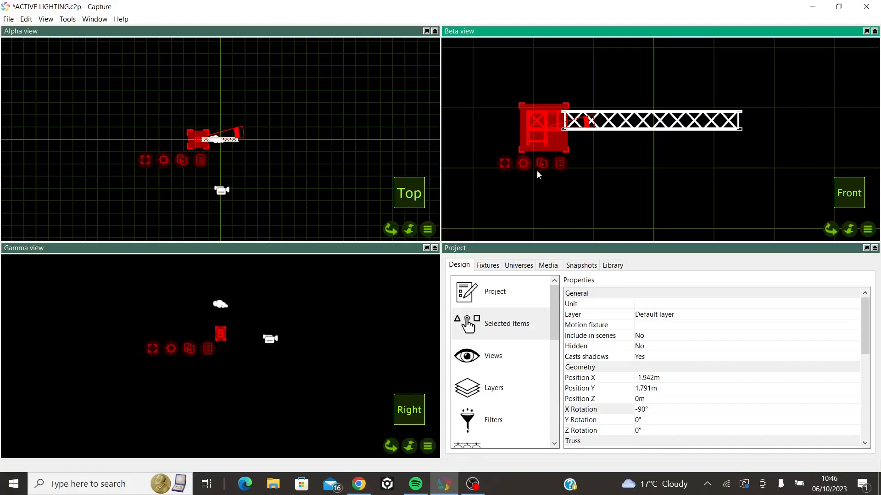
pyautogui.scroll(5, 550, 150)
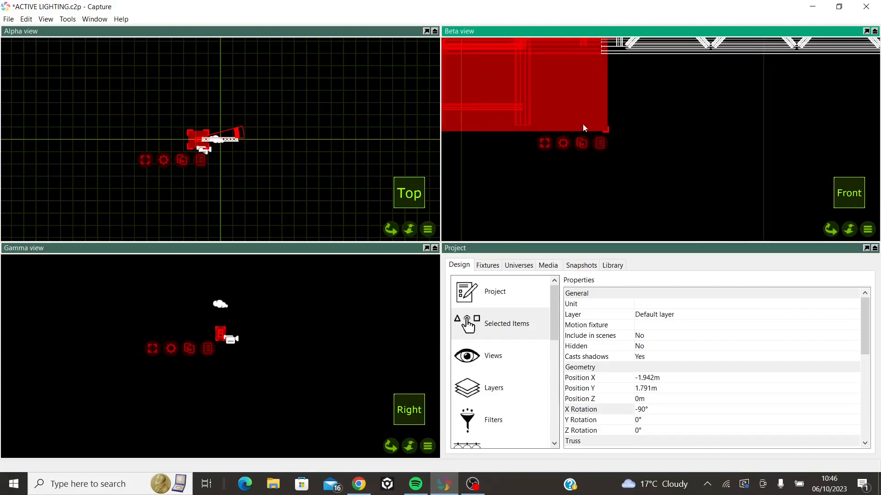
pyautogui.scroll(-5, 584, 143)
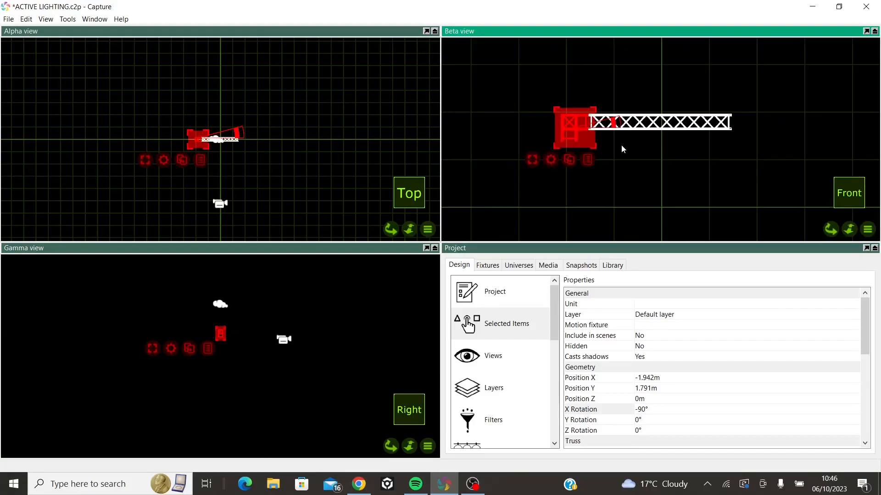
# Duplicate the left corner beside the right end of the truss in the Beta view and set the copy's Y Rotation to 90°
pyautogui.moveTo(572, 159); pyautogui.dragTo(761, 133)
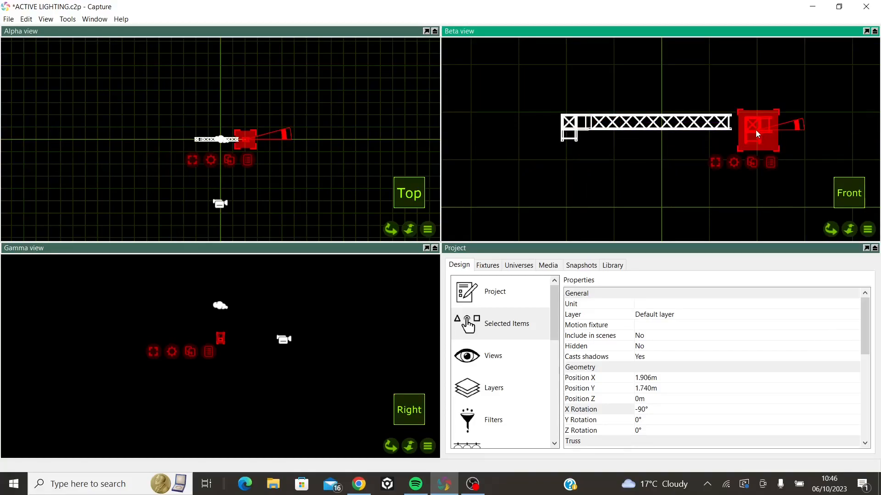
pyautogui.click(641, 420)
pyautogui.write('9')
pyautogui.press('Return')
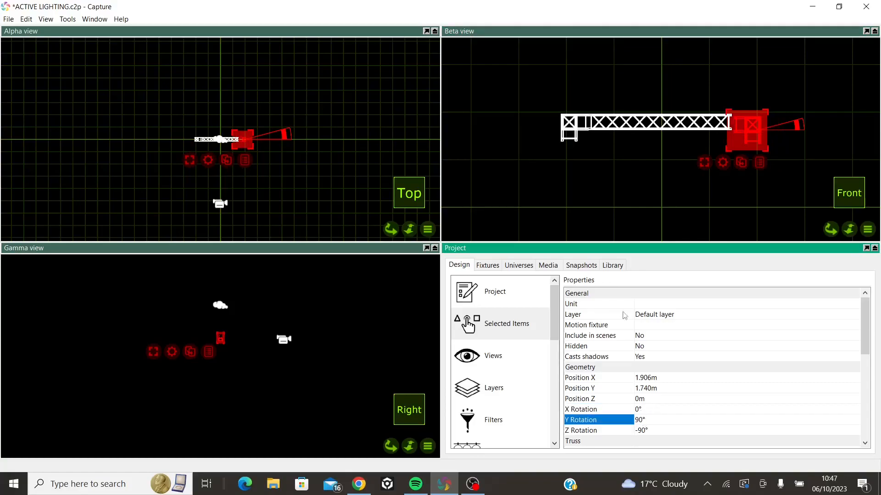
# Snap the duplicated corner onto the right end of the horizontal truss in the Beta view
pyautogui.scroll(4, 753, 125)
pyautogui.moveTo(733, 128); pyautogui.dragTo(726, 124)
pyautogui.scroll(-4, 628, 158)
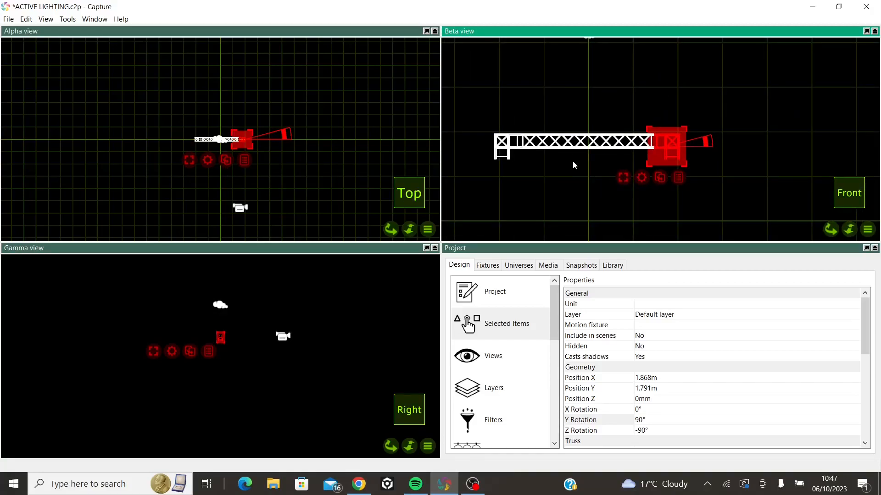
# Duplicate the horizontal truss section, turn the copy upright in the Beta view and set its Z Rotation to -90°
pyautogui.click(595, 146)
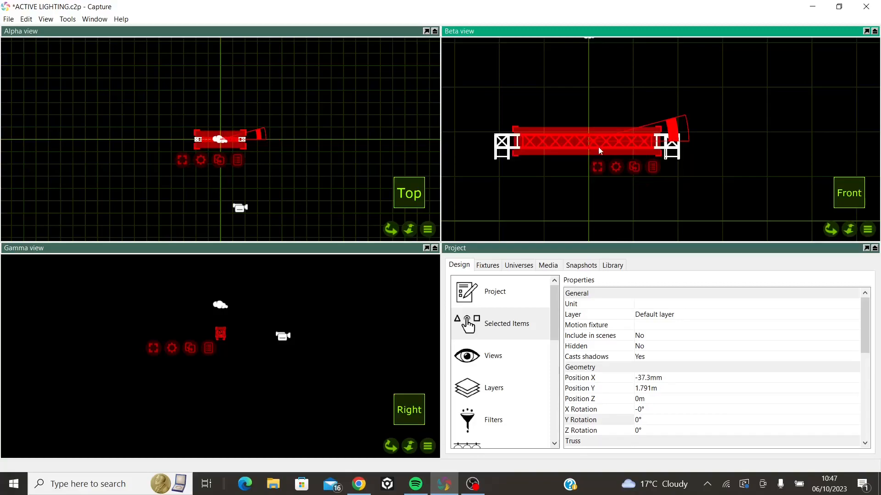
pyautogui.moveTo(636, 167); pyautogui.dragTo(591, 192)
pyautogui.moveTo(636, 174); pyautogui.dragTo(565, 243)
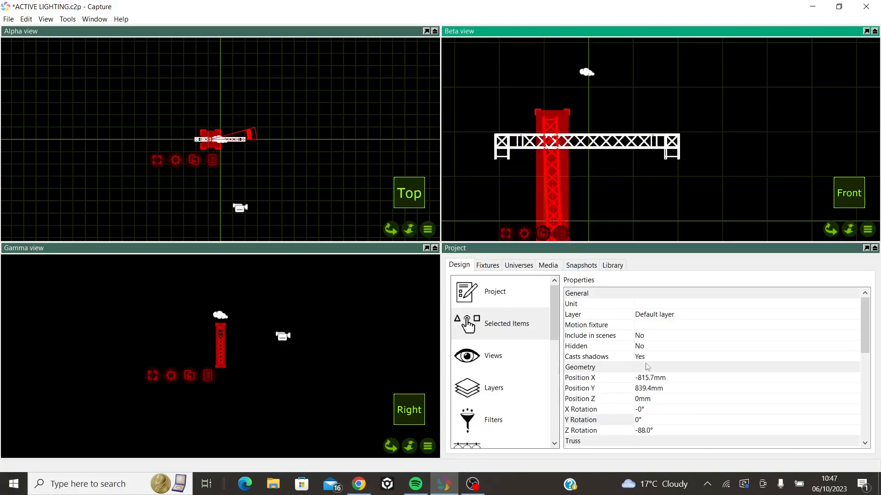
pyautogui.click(649, 430)
pyautogui.write('-')
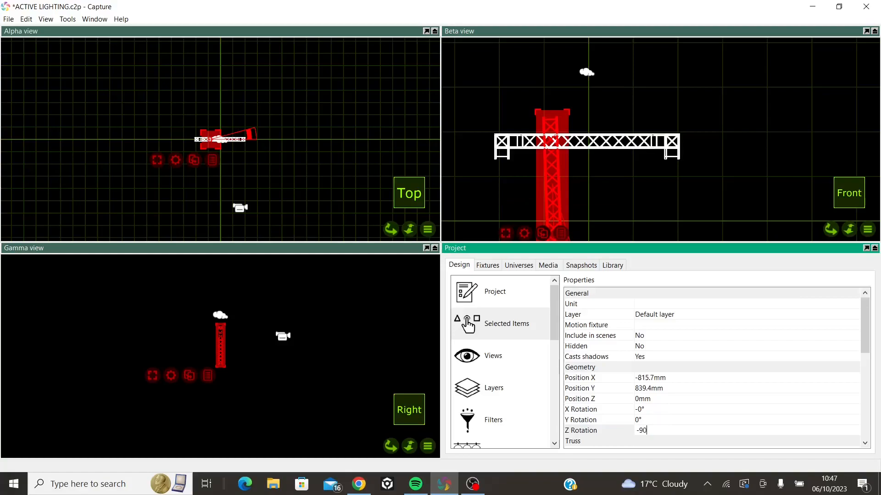
pyautogui.write('90')
pyautogui.press('Return')
# Attach the upright truss beneath the left corner and place a duplicate of it beneath the right corner in the Beta view
pyautogui.moveTo(548, 170); pyautogui.dragTo(500, 216)
pyautogui.moveTo(669, 186); pyautogui.dragTo(645, 104, button='middle')
pyautogui.moveTo(488, 229); pyautogui.dragTo(648, 151)
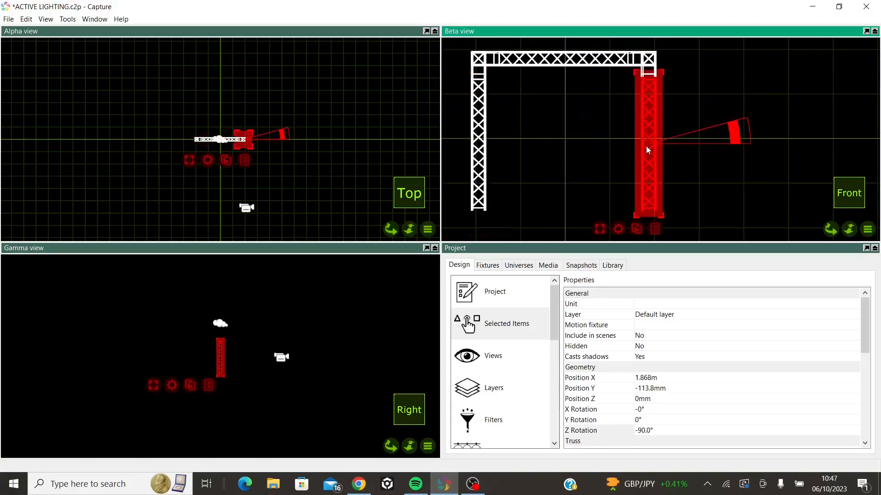
pyautogui.click(723, 75)
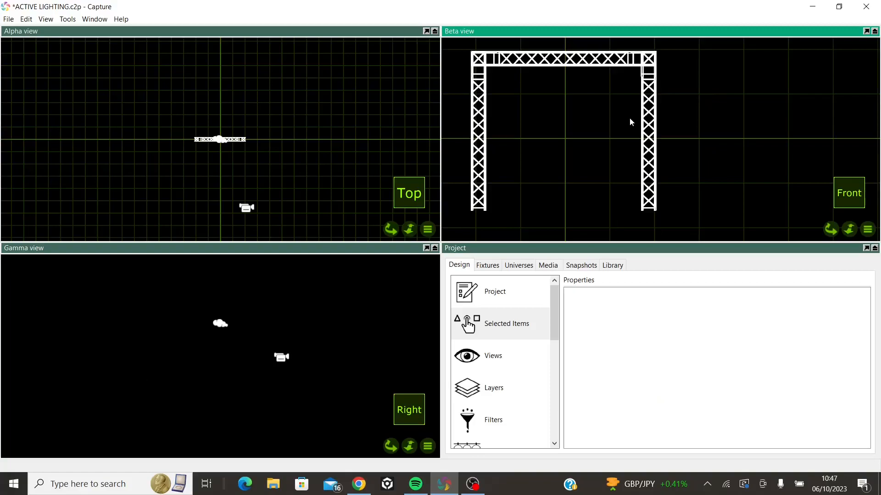
# Adjust the right upright truss so it joins the underside of the right corner, and clear the selection
pyautogui.scroll(5, 651, 97)
pyautogui.moveTo(655, 92); pyautogui.dragTo(647, 156, button='middle')
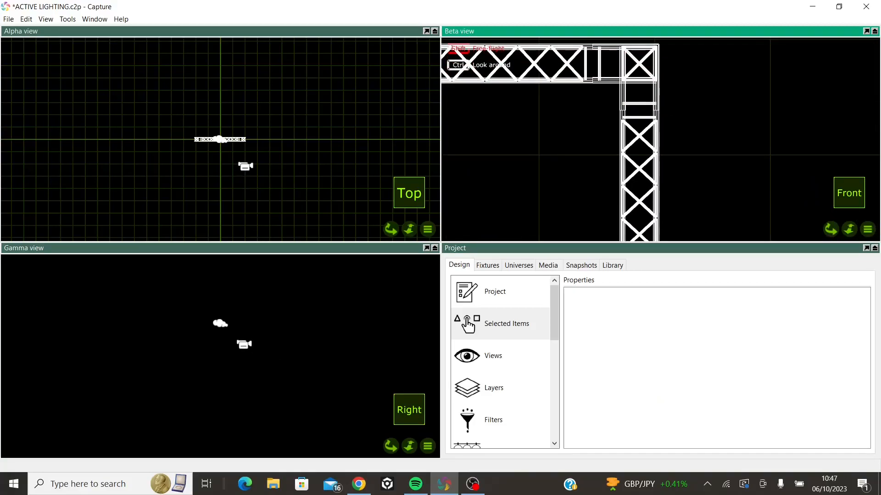
pyautogui.click(653, 164)
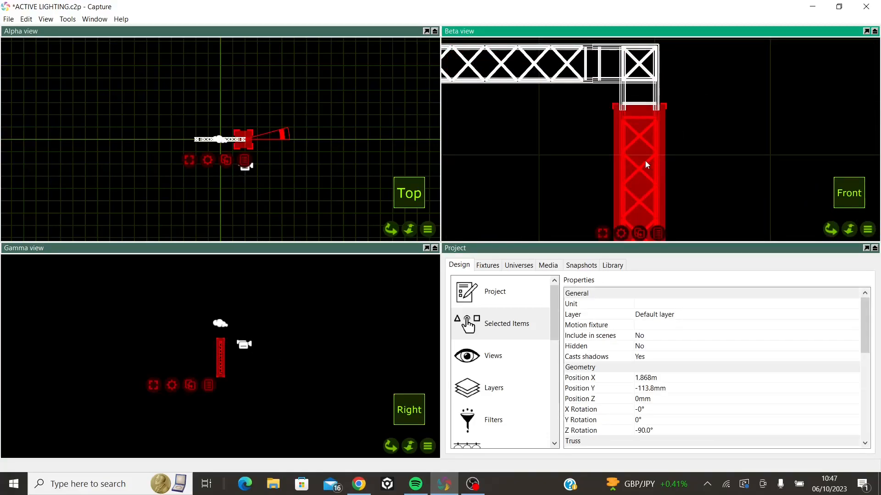
pyautogui.moveTo(651, 145); pyautogui.dragTo(649, 150)
pyautogui.scroll(-5, 549, 115)
pyautogui.click(734, 121)
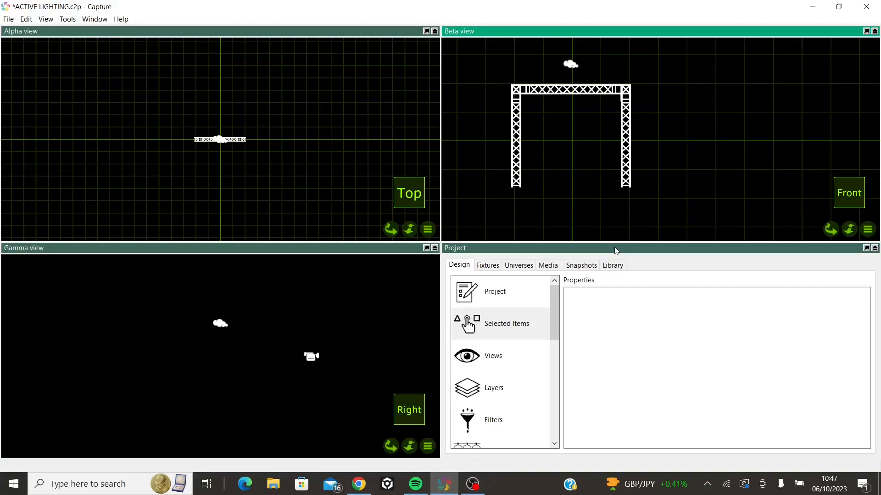
# Select the cloud object in the Gamma view, clear the selection, and select the camera object to inspect its properties
pyautogui.click(220, 322)
pyautogui.click(350, 326)
pyautogui.click(312, 357)
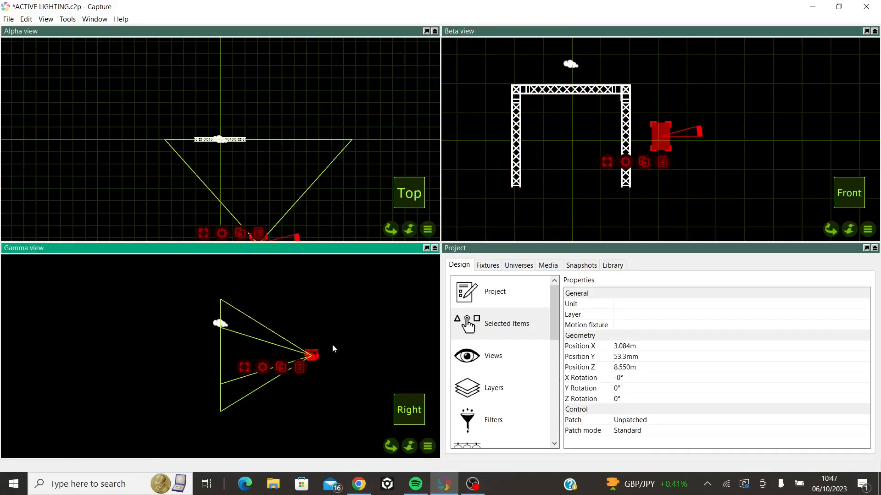